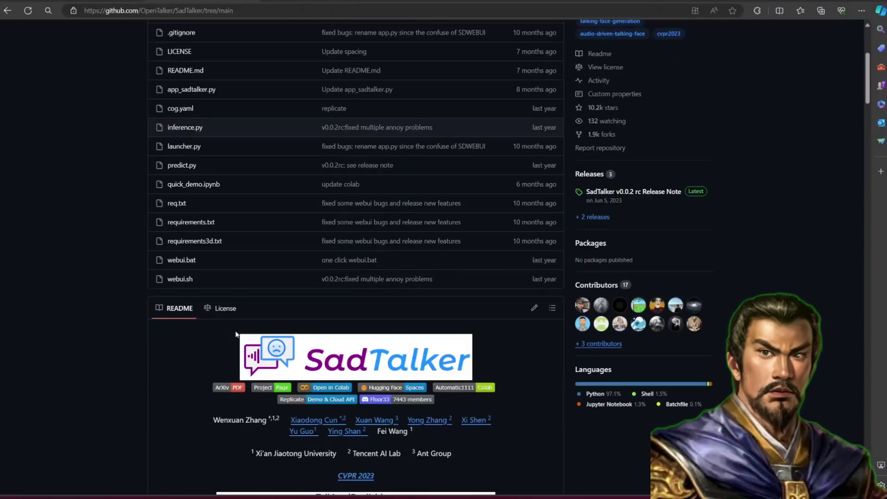
- Scroll the SadTalker README past Highlights and Changelog to the Installation code block
{"action": "scroll", "coordinate": [235, 333], "scroll_direction": "down", "scroll_amount": 9}
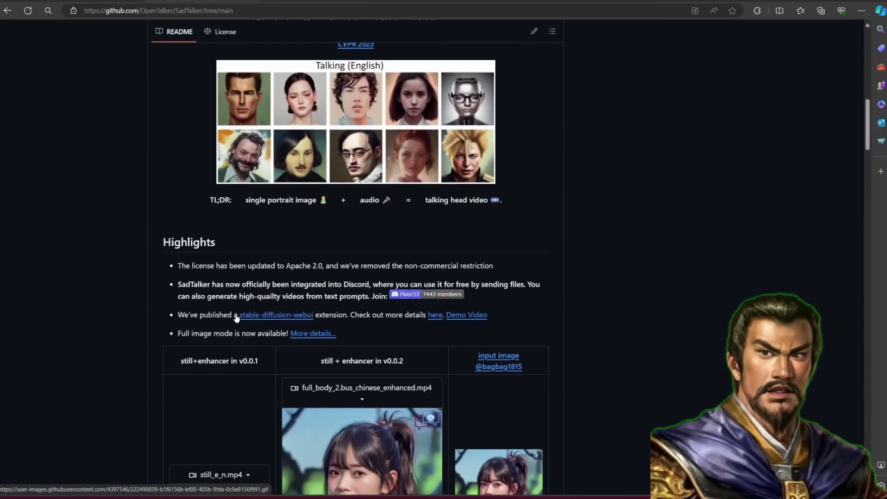
{"action": "scroll", "coordinate": [258, 288], "scroll_direction": "down", "scroll_amount": 2}
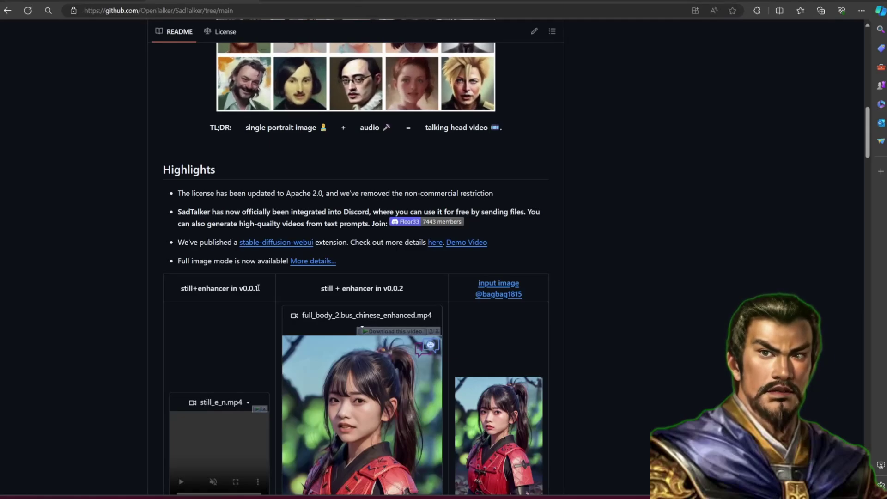
{"action": "scroll", "coordinate": [258, 288], "scroll_direction": "down", "scroll_amount": 6}
{"action": "scroll", "coordinate": [258, 287], "scroll_direction": "down", "scroll_amount": 2}
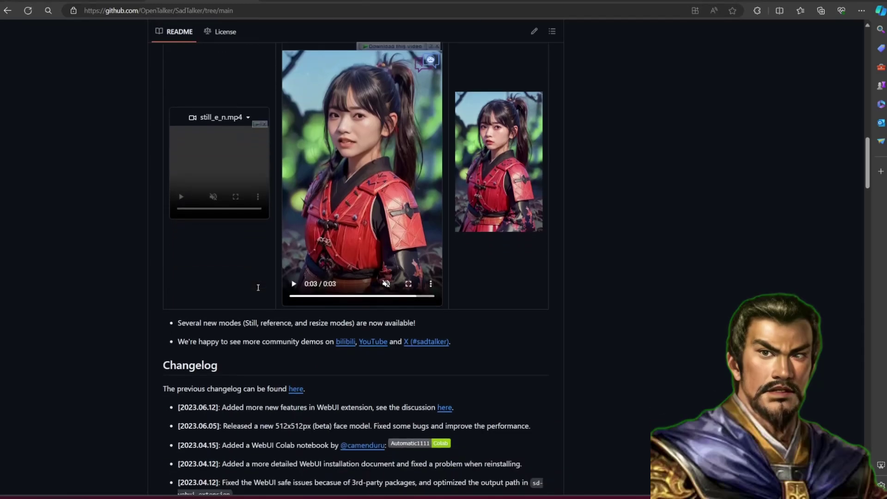
{"action": "scroll", "coordinate": [258, 287], "scroll_direction": "down", "scroll_amount": 2}
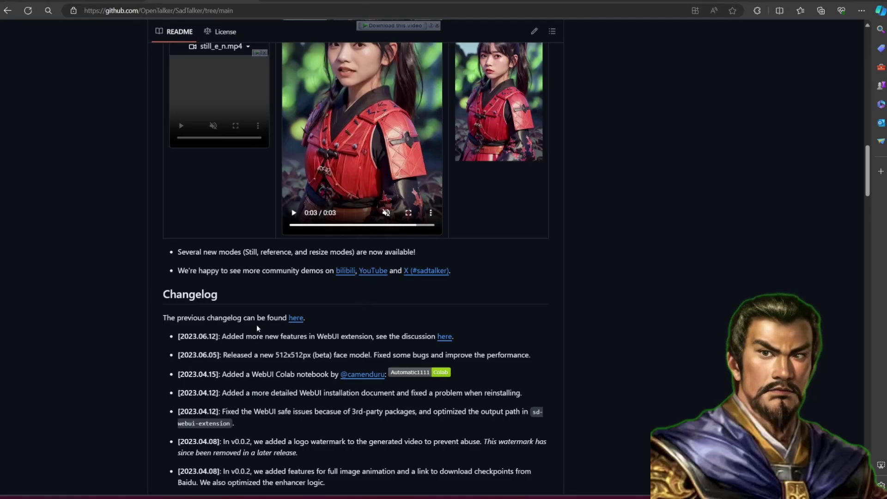
{"action": "scroll", "coordinate": [256, 324], "scroll_direction": "down", "scroll_amount": 6}
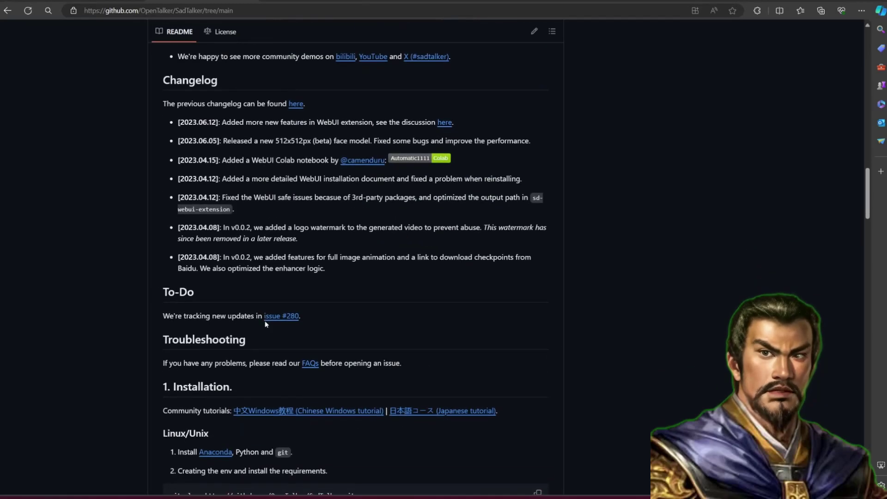
{"action": "scroll", "coordinate": [266, 324], "scroll_direction": "down", "scroll_amount": 2}
- Scroll further to the six Windows installation steps, from Python 3.8 to start.bat
{"action": "scroll", "coordinate": [240, 339], "scroll_direction": "down", "scroll_amount": 2}
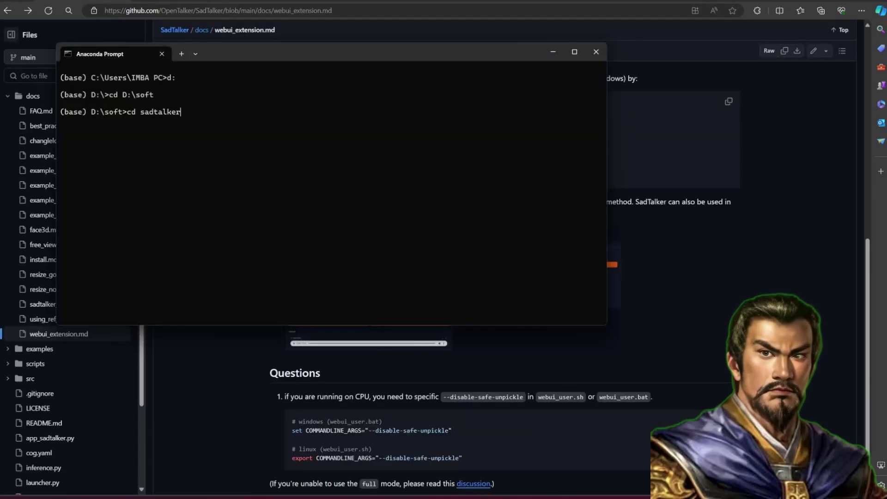
- In D:\soft\sadtalker, create and activate a Python 3.8 conda env at d:\soft\sadtalker\env
{"action": "key", "text": "Return"}
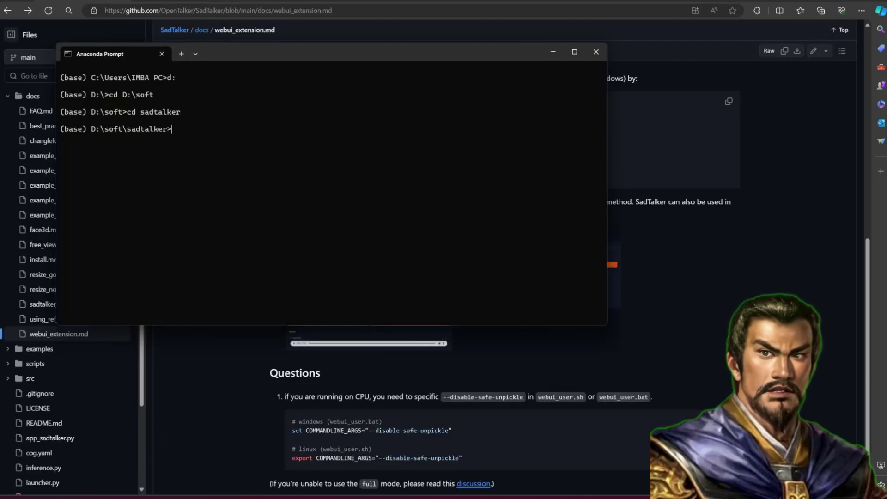
{"action": "type", "text": "conda create -n \"myenv\" python=3.3.0"}
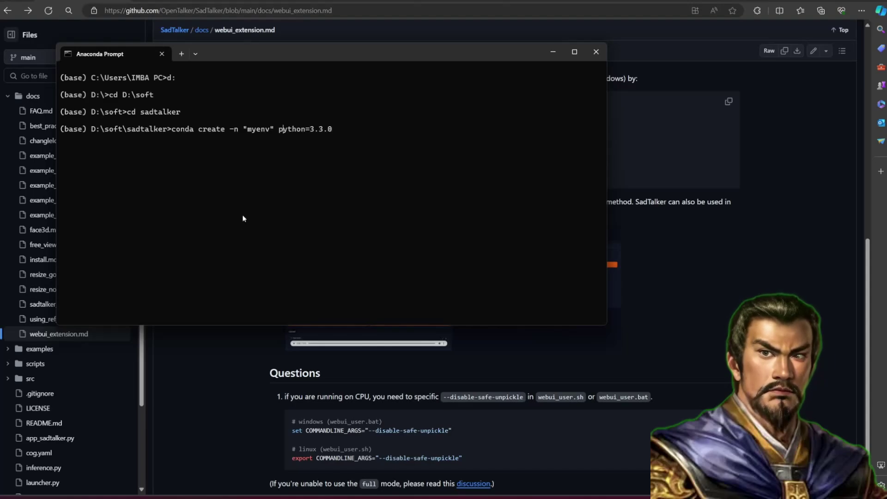
{"action": "key", "text": "Left"}
{"action": "key", "text": "BackSpace"}
{"action": "key", "text": "BackSpace"}
{"action": "key", "text": "BackSpace"}
{"action": "key", "text": "BackSpace"}
{"action": "key", "text": "BackSpace"}
{"action": "key", "text": "BackSpace"}
{"action": "key", "text": "BackSpace"}
{"action": "key", "text": "BackSpace"}
{"action": "key", "text": "BackSpace"}
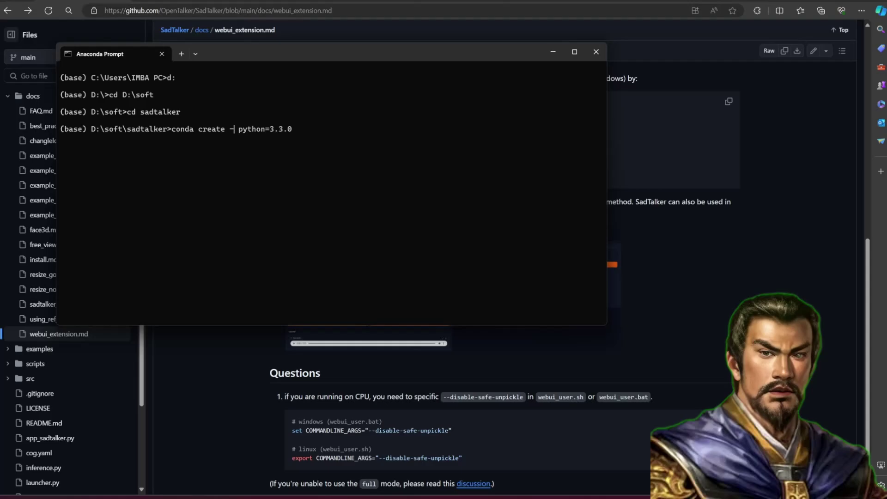
{"action": "type", "text": "p"}
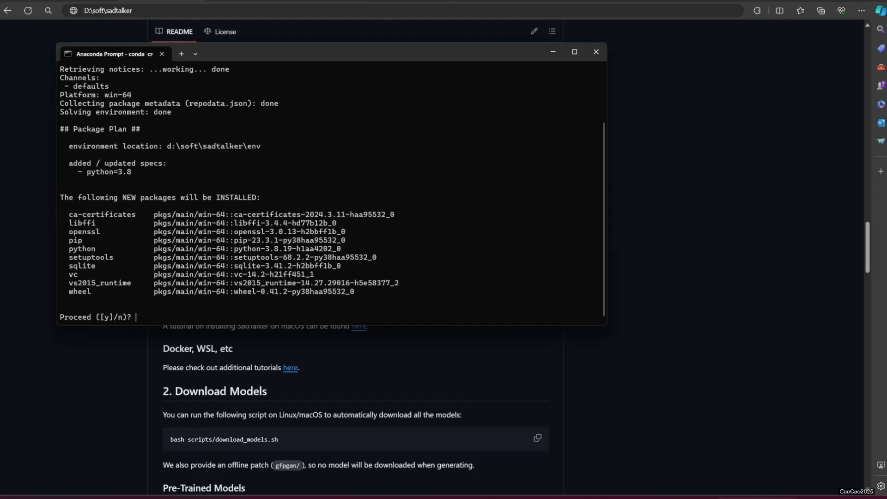
{"action": "type", "text": "y"}
{"action": "key", "text": "Return"}
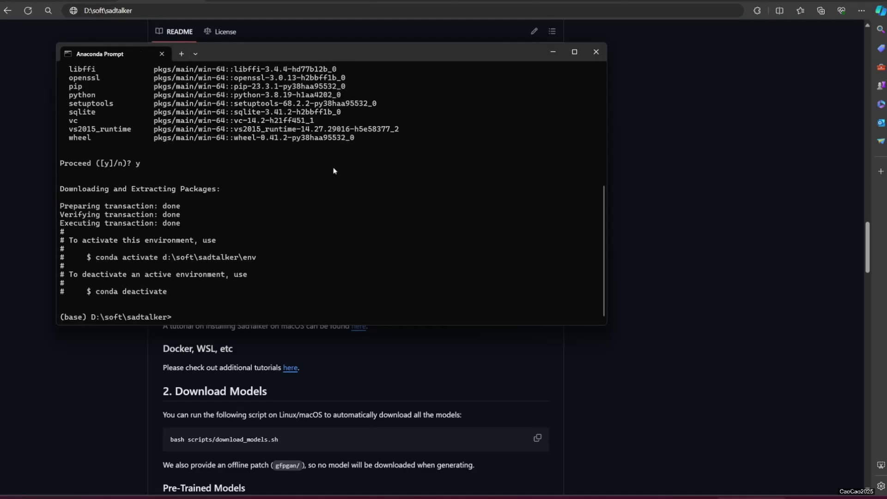
{"action": "type", "text": "conda activate d:\\soft\\sadtalker\\env"}
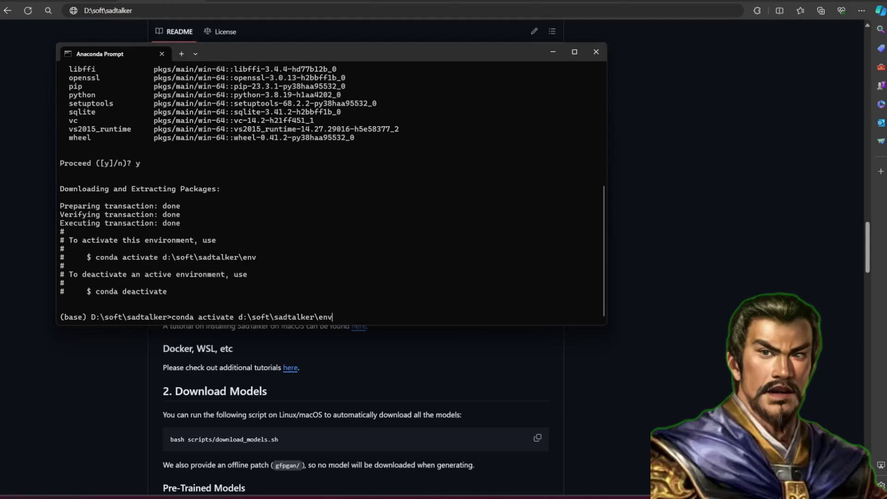
{"action": "key", "text": "Return"}
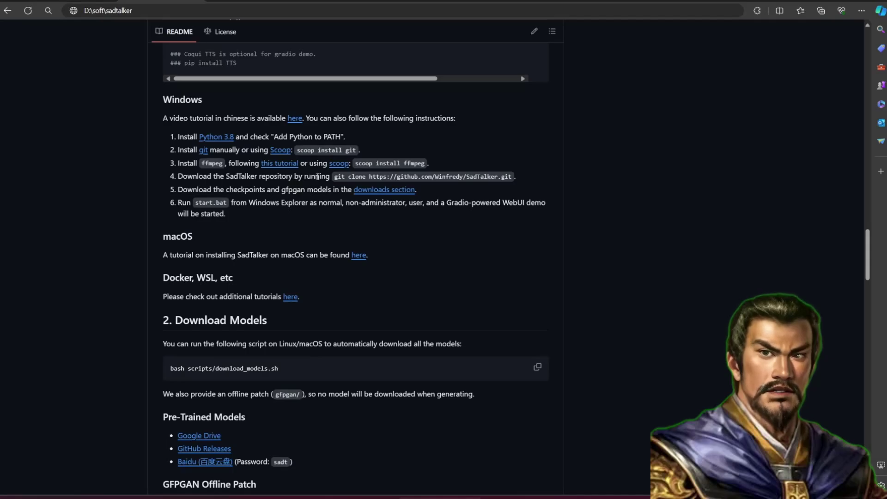
- Copy the README's step-4 git clone command and run it in Anaconda Prompt
{"action": "left_click_drag", "start_coordinate": [334, 178], "coordinate": [504, 179]}
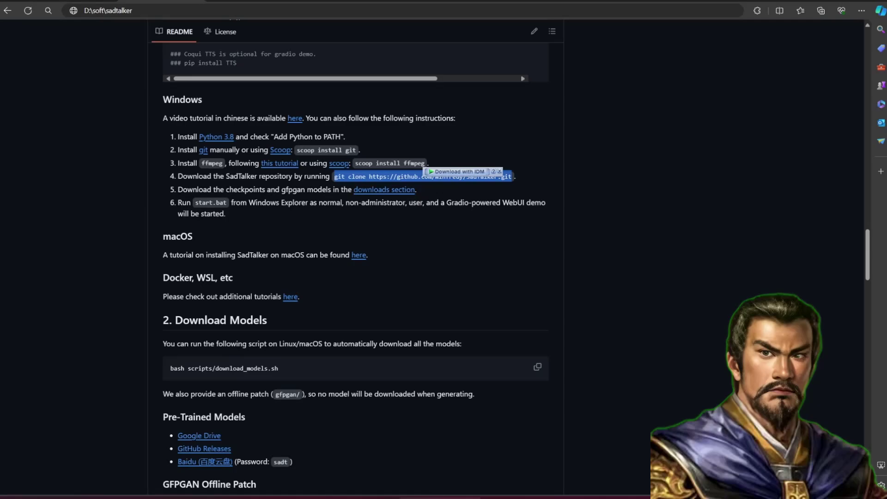
{"action": "key", "text": "ctrl+c"}
{"action": "key", "text": "alt+Tab"}
{"action": "key", "text": "ctrl+v"}
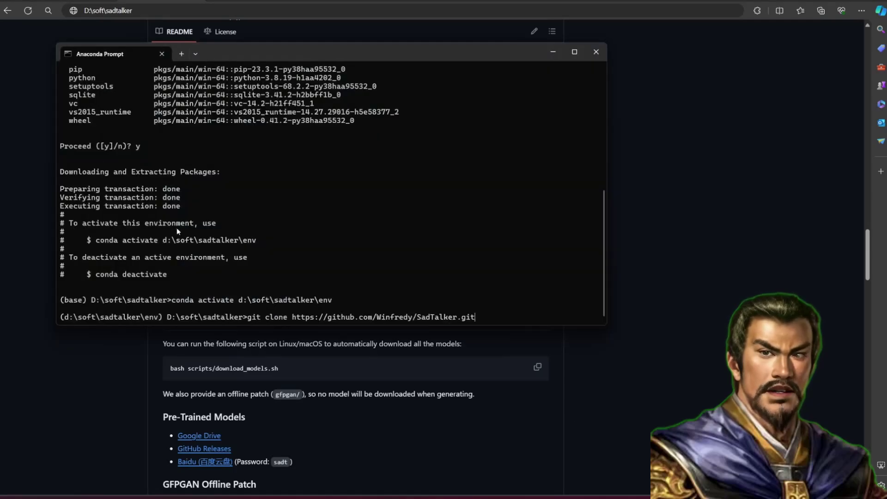
{"action": "key", "text": "Return"}
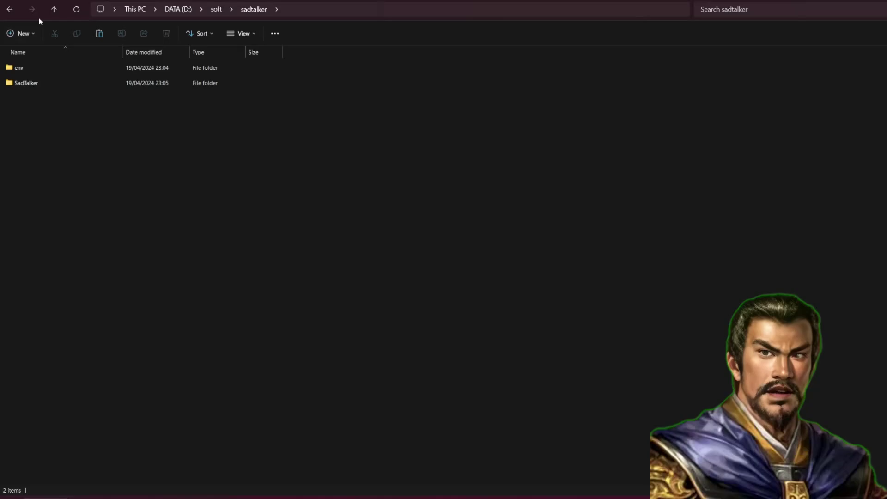
- Copy ffmpeg.exe, ffplay.exe and ffprobe.exe from C:\Program Files\ffmpeg\bin into the env folder
{"action": "double_click", "coordinate": [10, 72]}
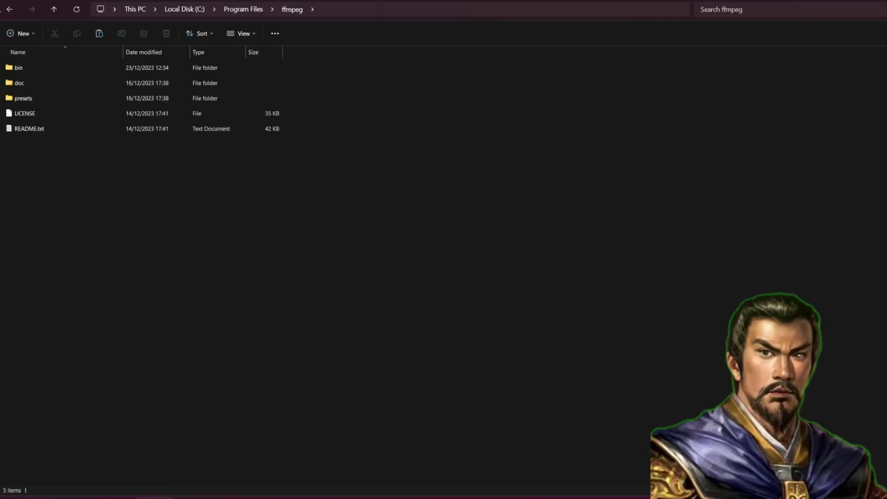
{"action": "double_click", "coordinate": [33, 70]}
{"action": "key", "text": "ctrl+a"}
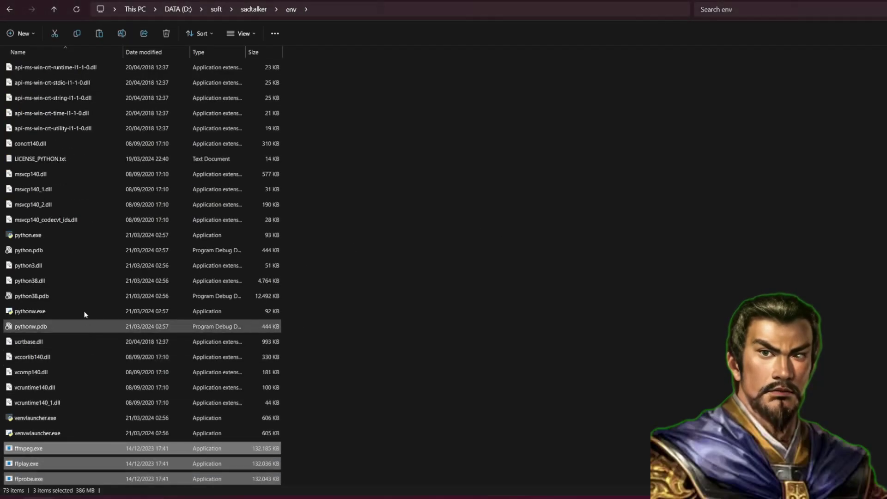
{"action": "left_click", "coordinate": [253, 9]}
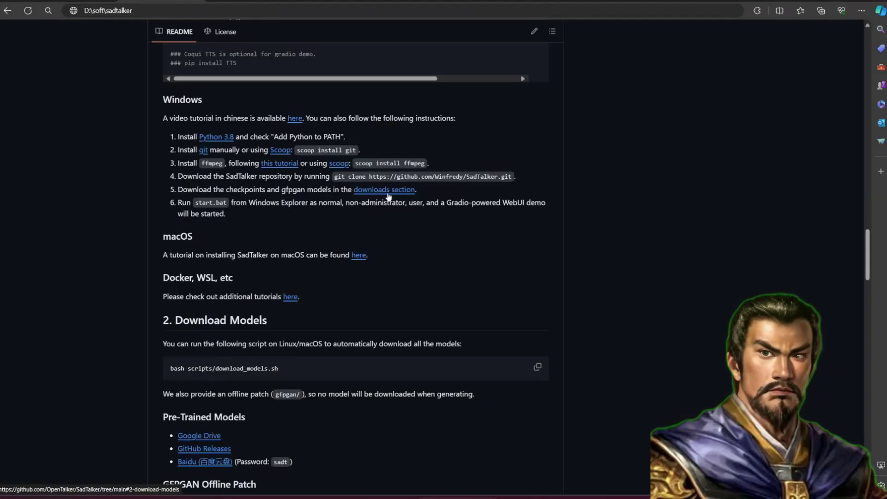
- Follow the README's Pre-Trained Models Google Drive link to the sadtalker.zip file
{"action": "right_click", "coordinate": [387, 191]}
{"action": "key", "text": "Escape"}
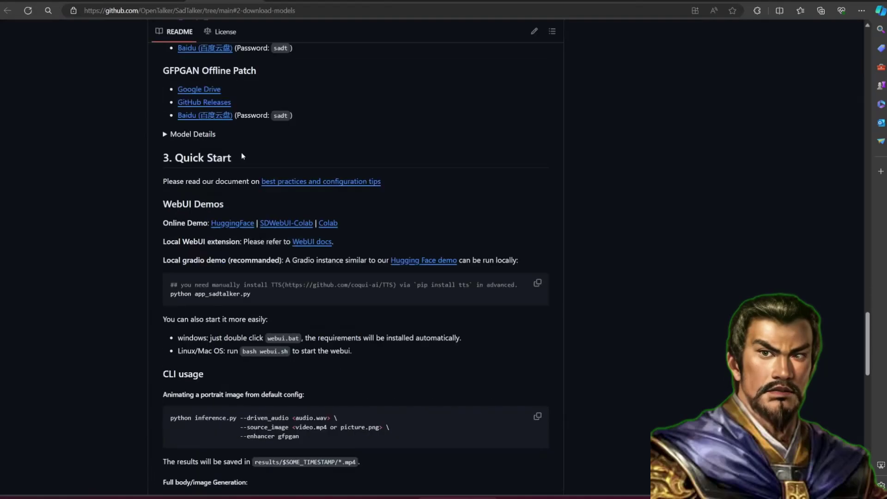
{"action": "left_click", "coordinate": [196, 167]}
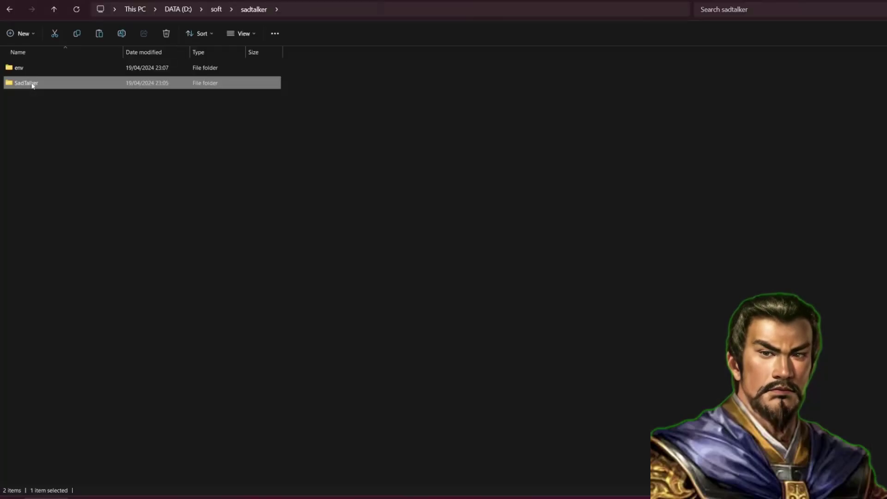
- Create a checkpoints folder inside SadTalker and place sadtalker.zip in it
{"action": "double_click", "coordinate": [32, 84]}
{"action": "right_click", "coordinate": [99, 279]}
{"action": "mouse_move", "coordinate": [177, 346]}
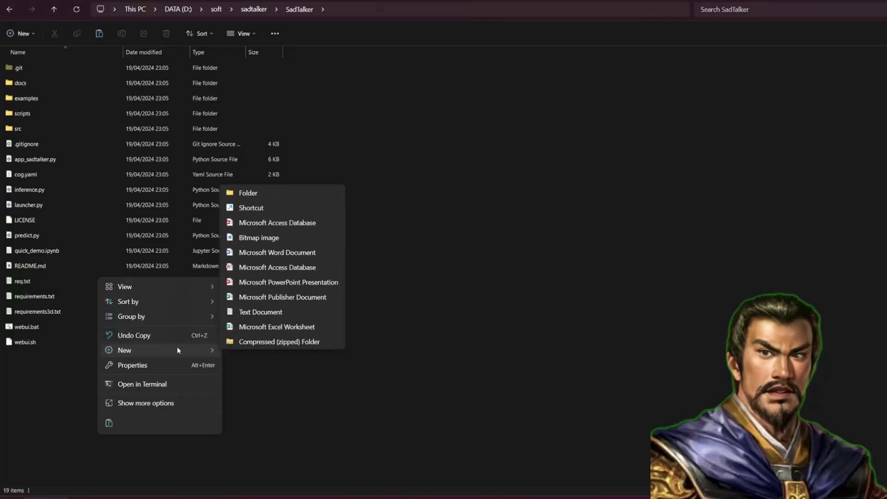
{"action": "left_click", "coordinate": [317, 191]}
{"action": "type", "text": "ch"}
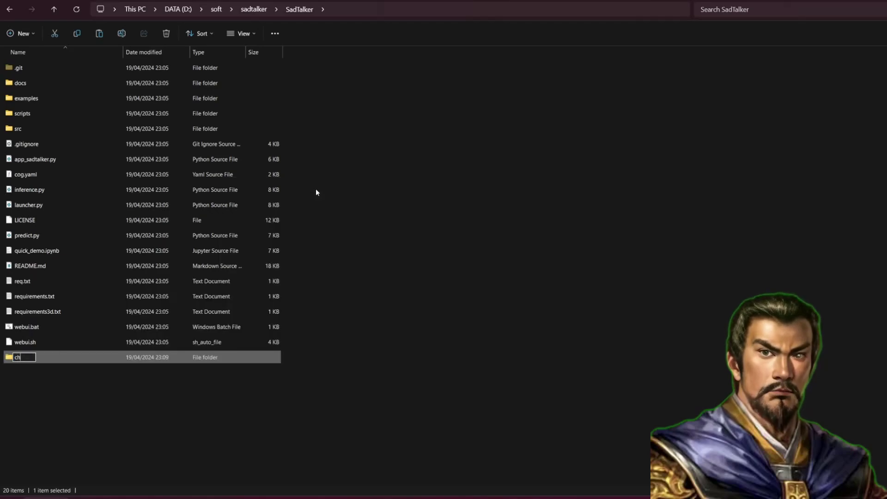
{"action": "type", "text": "eckpoints"}
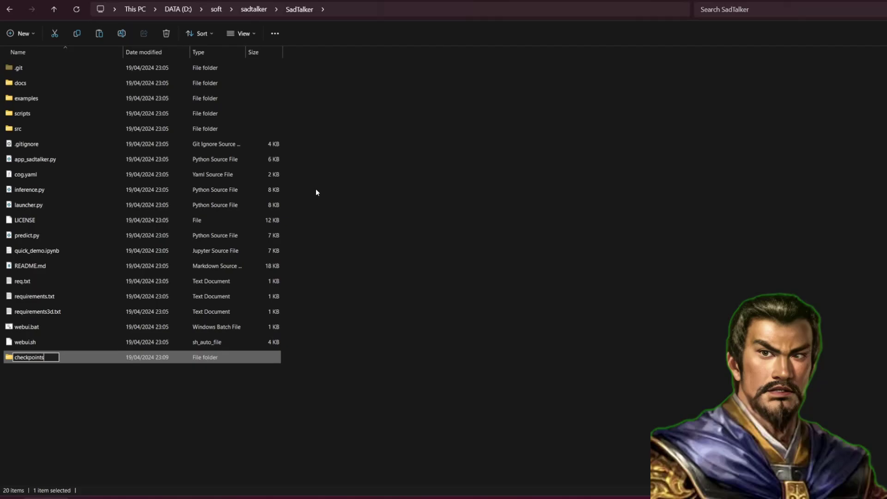
{"action": "key", "text": "Return"}
{"action": "key", "text": "Return"}
{"action": "key", "text": "ctrl+v"}
- Extract sadtalker.zip into checkpoints with 7-Zip Extract Here
{"action": "right_click", "coordinate": [16, 67]}
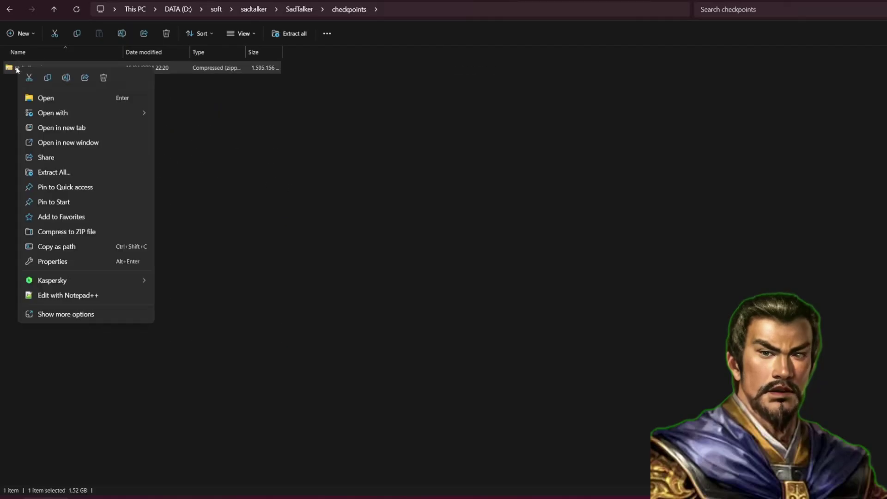
{"action": "left_click", "coordinate": [60, 313]}
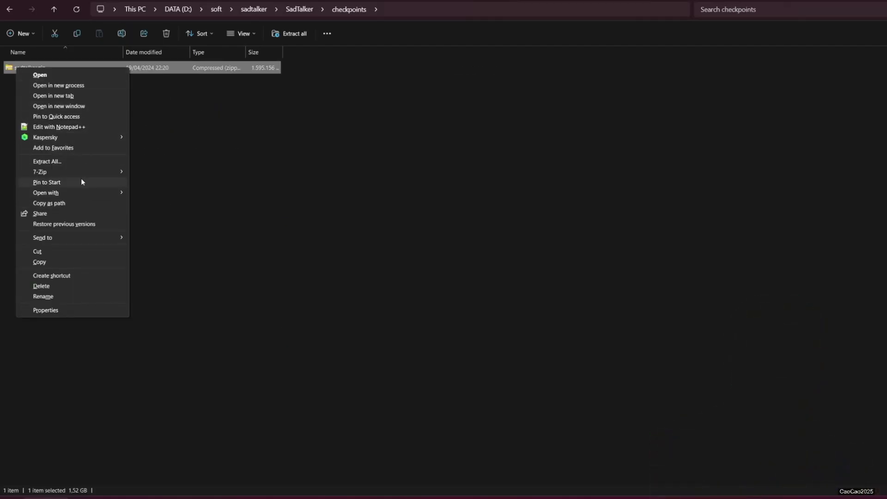
{"action": "mouse_move", "coordinate": [86, 173]}
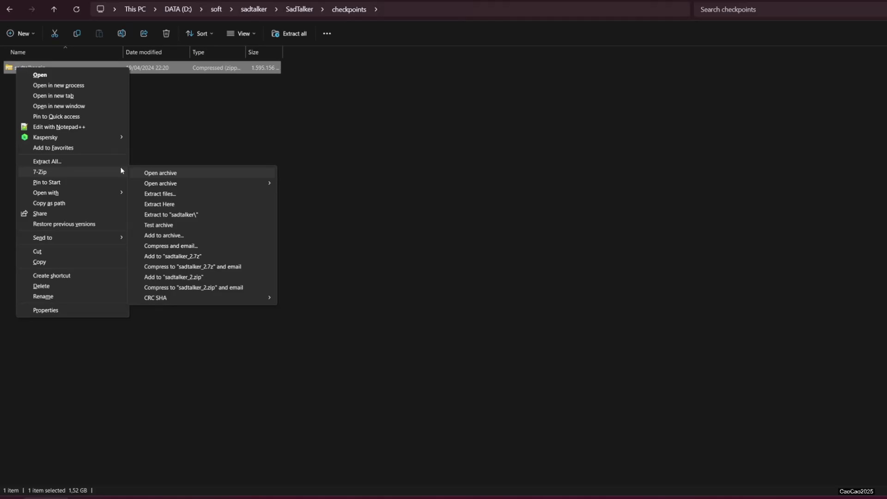
{"action": "left_click", "coordinate": [188, 204]}
{"action": "left_click", "coordinate": [49, 115]}
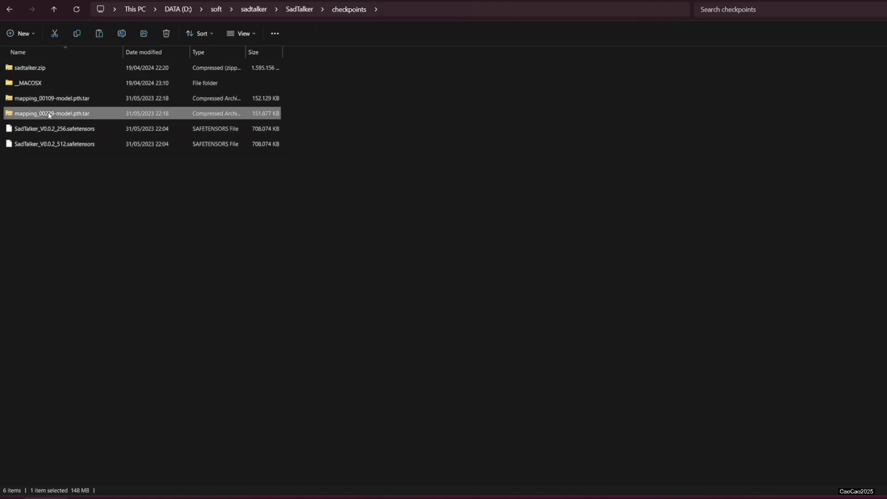
{"action": "left_click", "coordinate": [57, 156]}
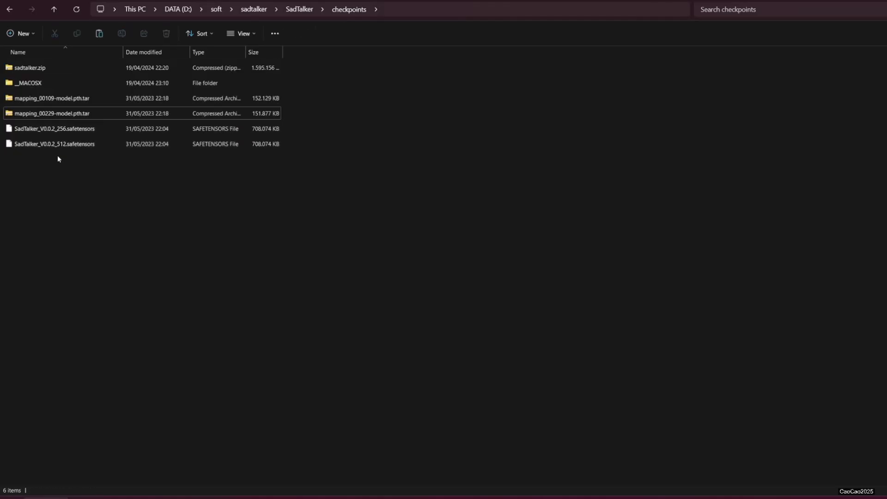
{"action": "left_click", "coordinate": [300, 13]}
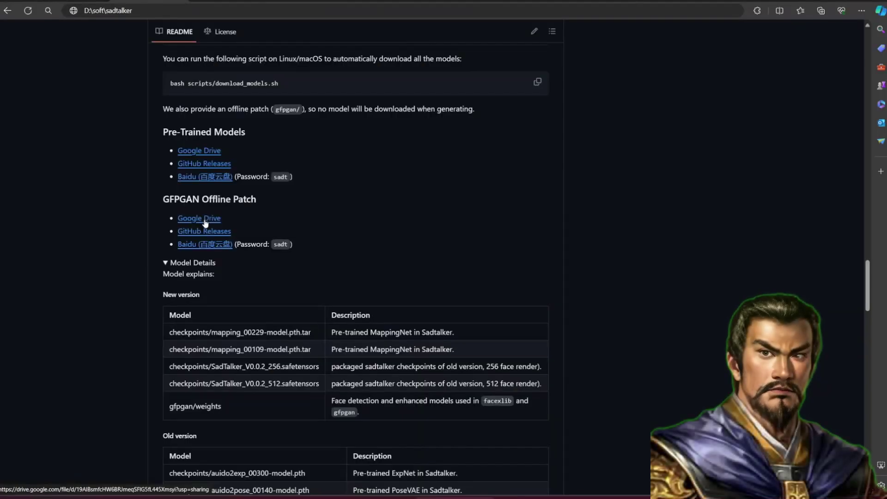
- Open the GFPGAN patch gfpgan.zip Google Drive link in a new tab
{"action": "right_click", "coordinate": [205, 220]}
{"action": "left_click", "coordinate": [220, 227]}
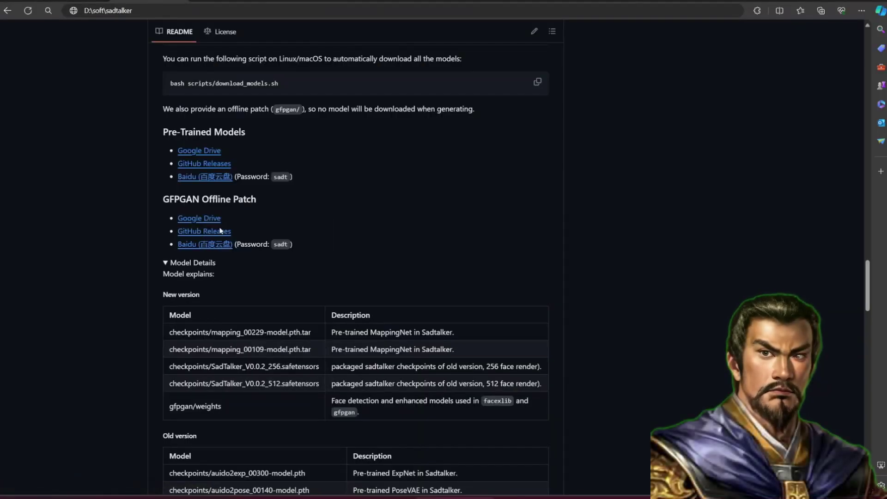
{"action": "left_click", "coordinate": [269, 1]}
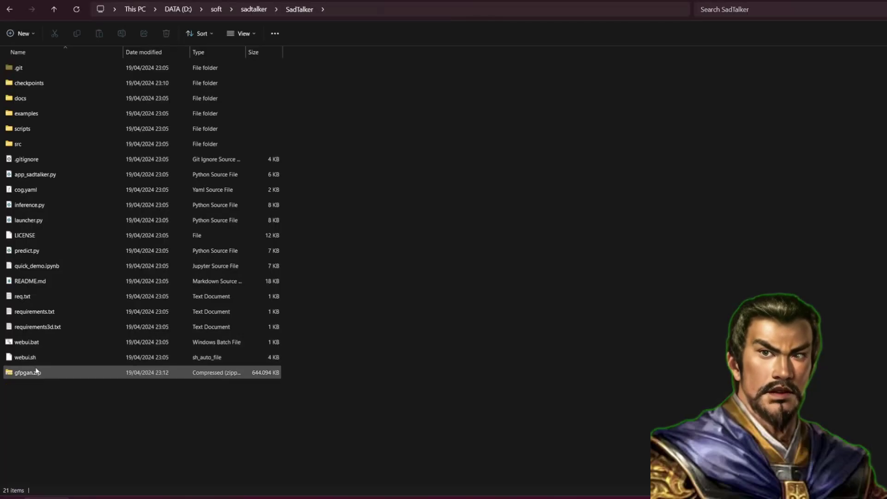
- Inspect the contents of gfpgan.zip, including its gfpgan folder
{"action": "left_click", "coordinate": [31, 373]}
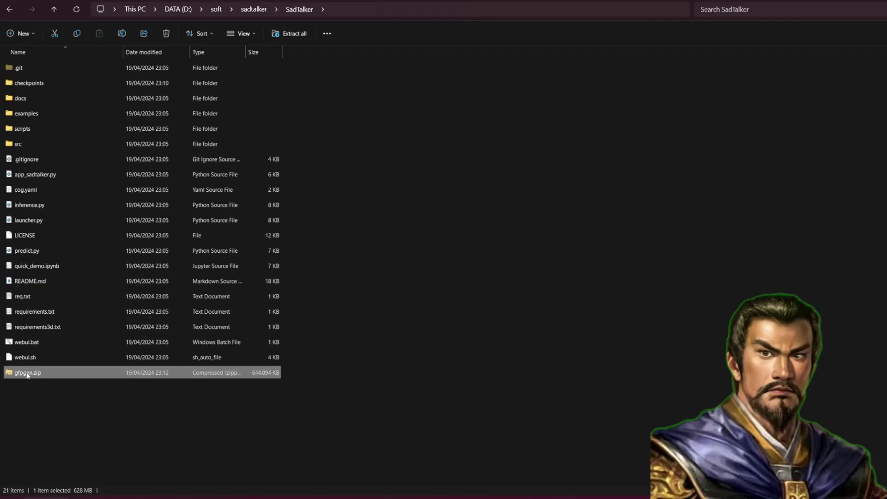
{"action": "double_click", "coordinate": [27, 374]}
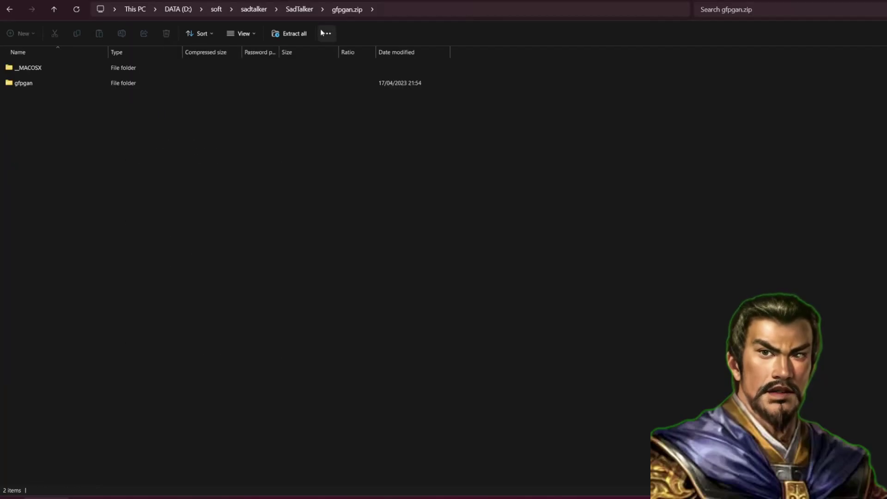
{"action": "left_click", "coordinate": [300, 9]}
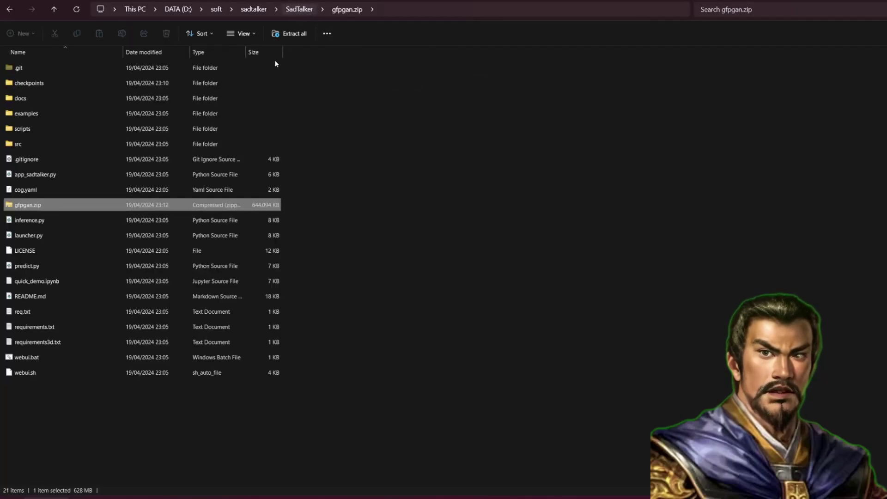
{"action": "double_click", "coordinate": [34, 206]}
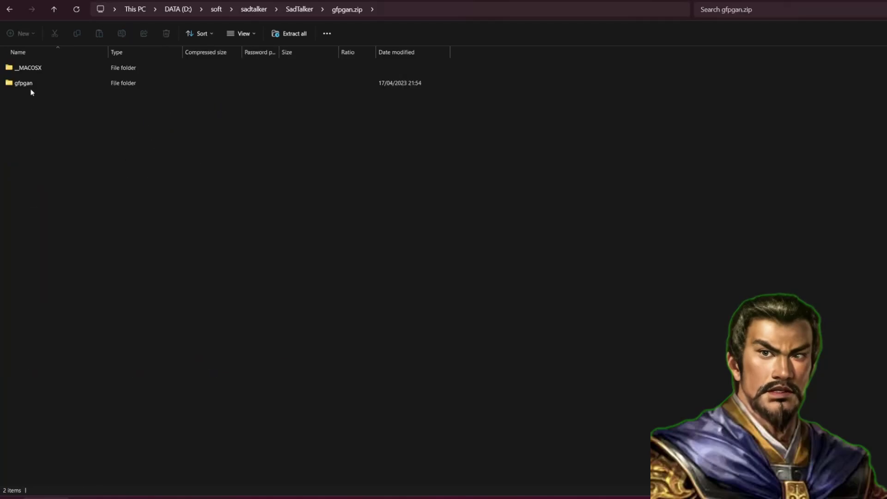
{"action": "double_click", "coordinate": [24, 83]}
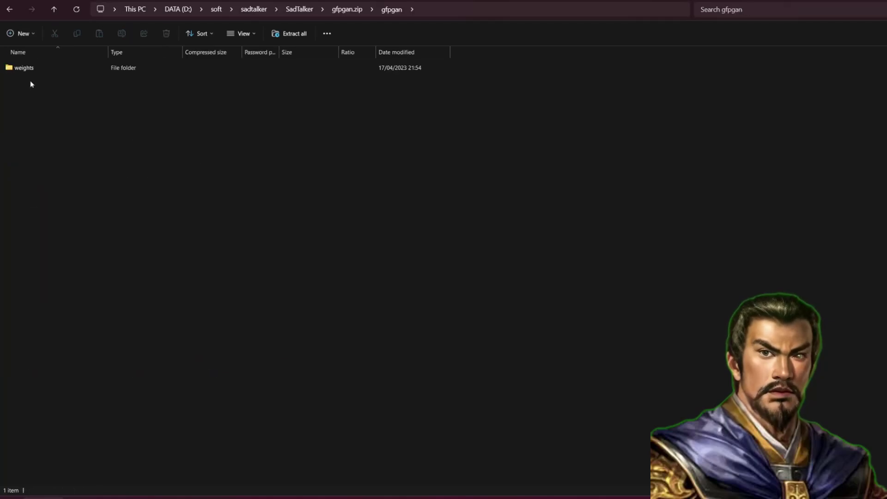
{"action": "left_click", "coordinate": [331, 8]}
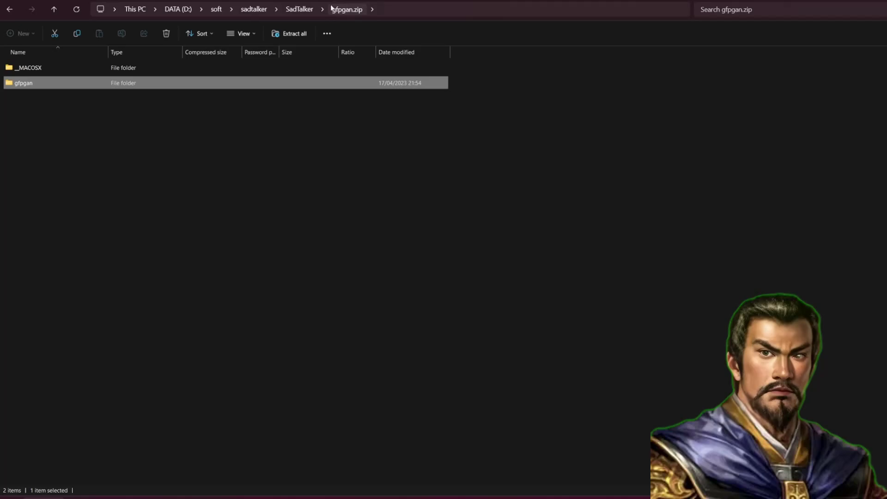
{"action": "left_click", "coordinate": [299, 10]}
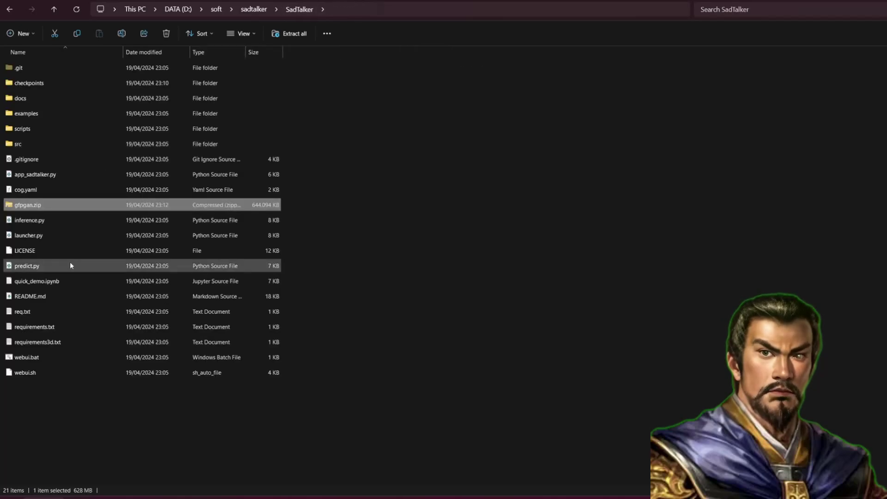
- Extract gfpgan.zip into the SadTalker folder with 7-Zip Extract Here
{"action": "right_click", "coordinate": [12, 207]}
{"action": "mouse_move", "coordinate": [94, 309]}
{"action": "left_click", "coordinate": [167, 343]}
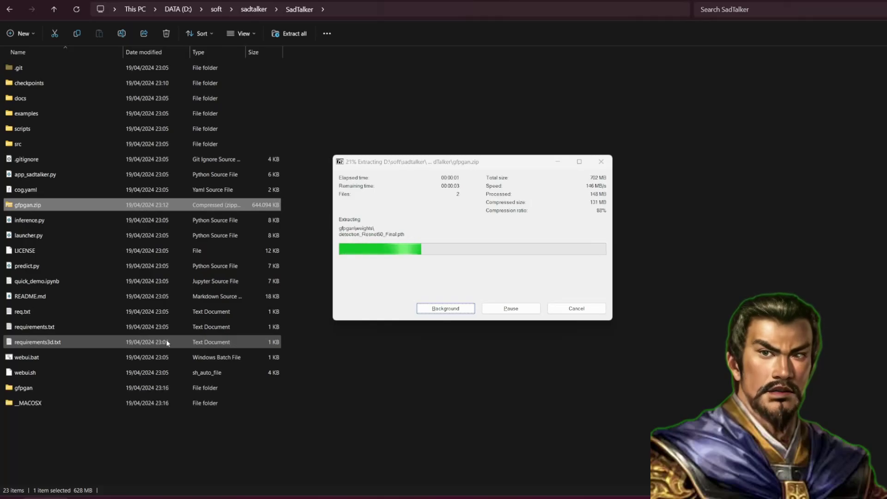
- Run webui.bat, which installs requirements then fails with 'Row' object has no attribute 'style'
{"action": "double_click", "coordinate": [68, 402]}
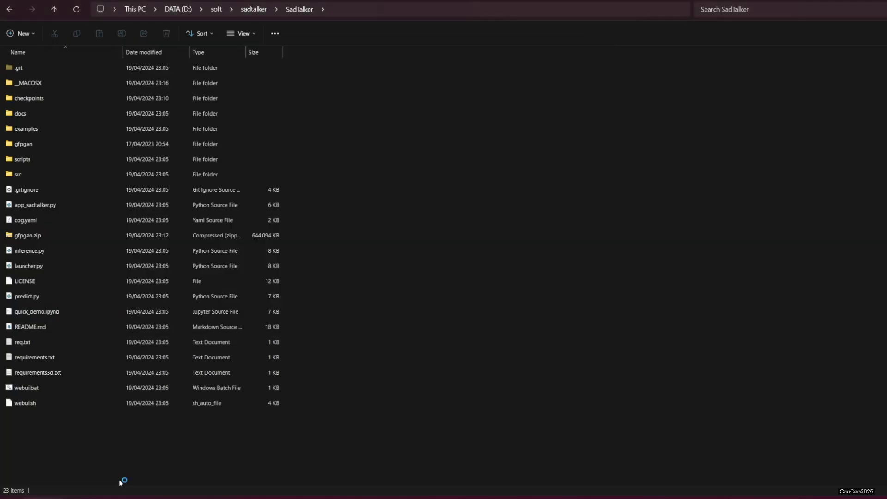
{"action": "left_click", "coordinate": [54, 418]}
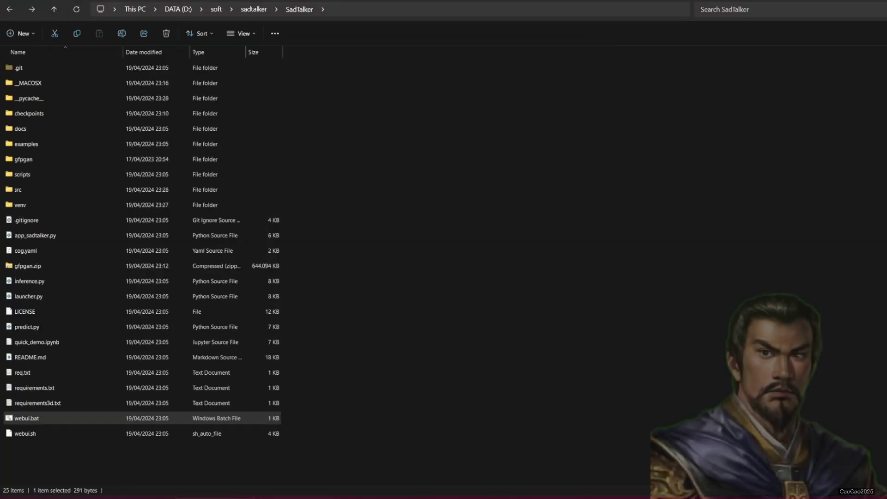
{"action": "double_click", "coordinate": [55, 421]}
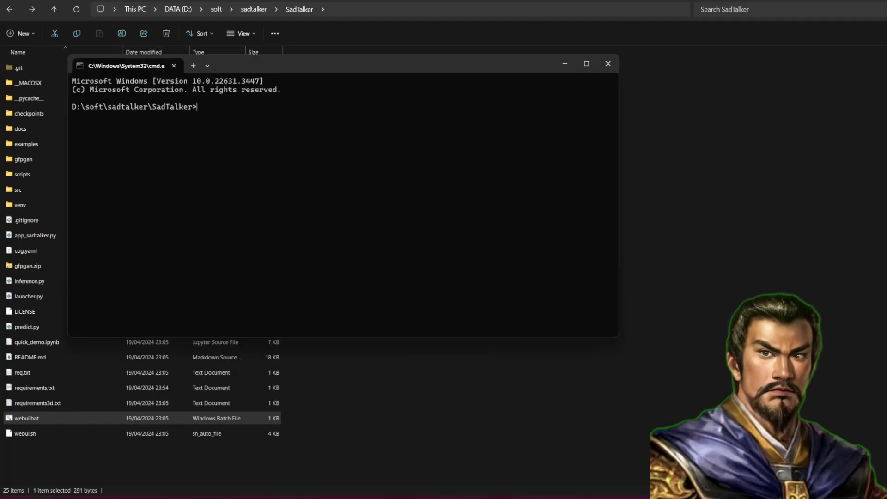
- Activate the SadTalker virtual environment with venv\Scripts\activate.bat
{"action": "type", "text": "venv\\a"}
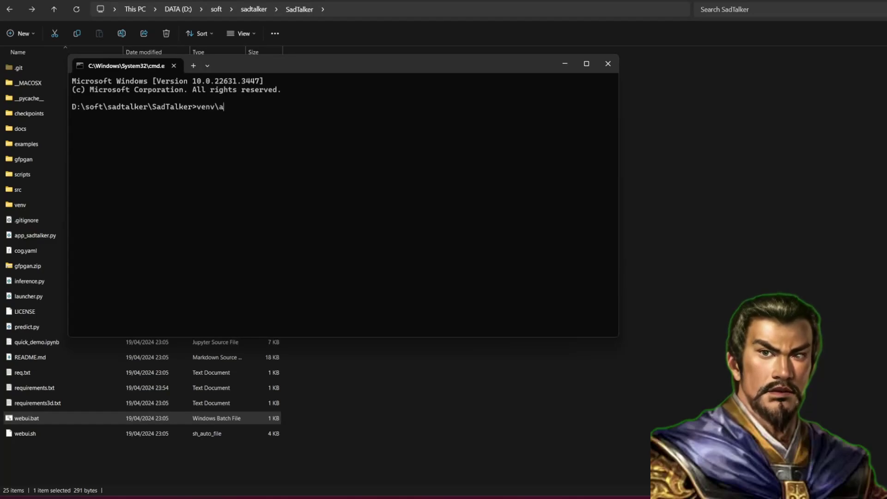
{"action": "key", "text": "BackSpace"}
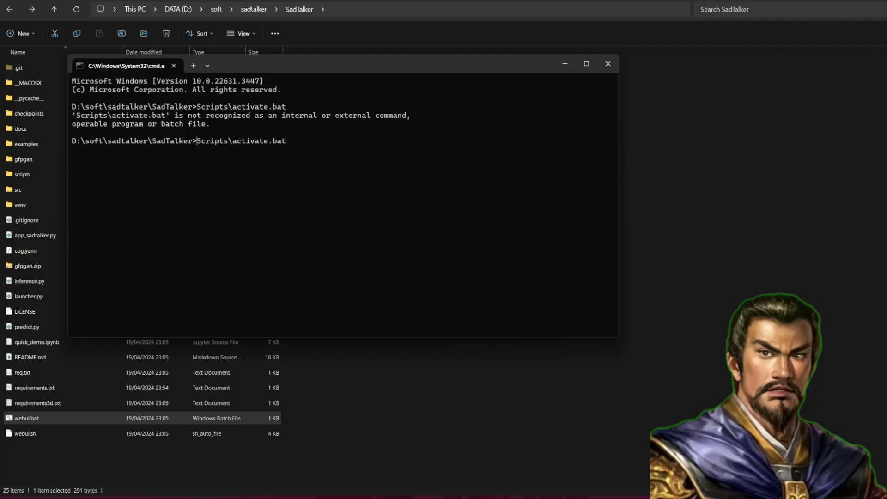
{"action": "type", "text": "veb"}
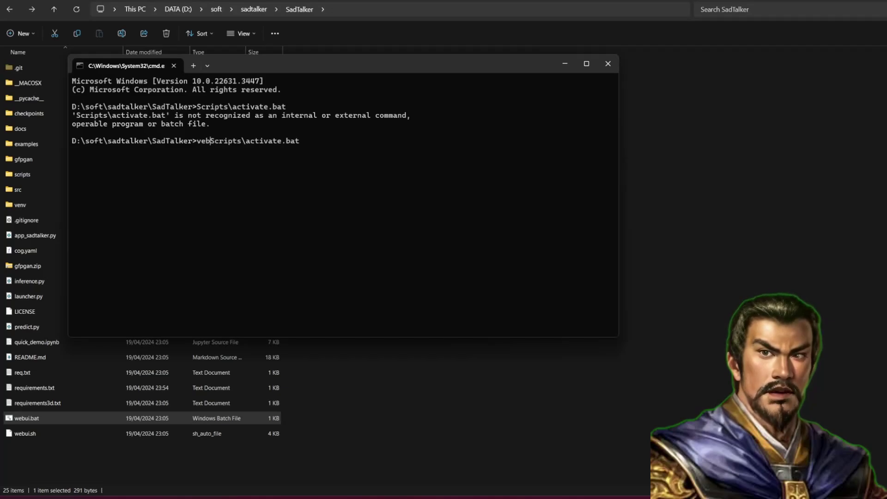
{"action": "key", "text": "BackSpace"}
{"action": "type", "text": "nv\\"}
{"action": "key", "text": "Return"}
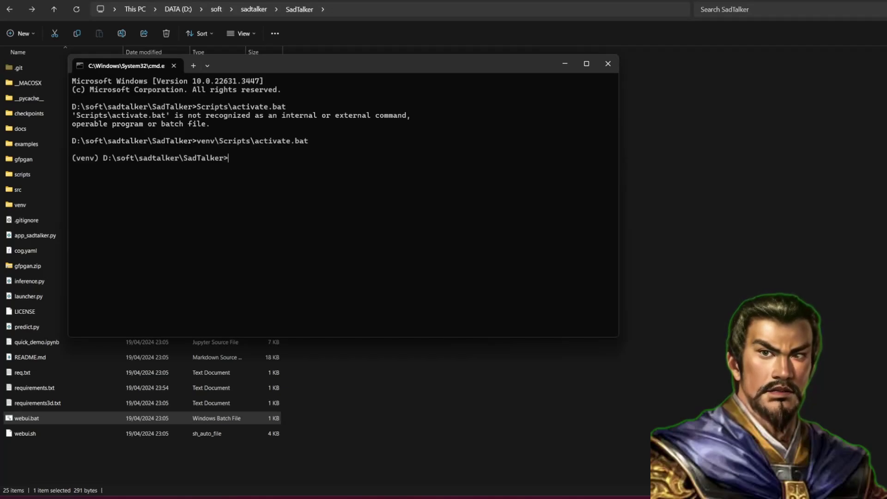
- Uninstall gradio 4.1.1 and install gradio==3.41.2 in the venv
{"action": "type", "text": "pip uninstall gradio"}
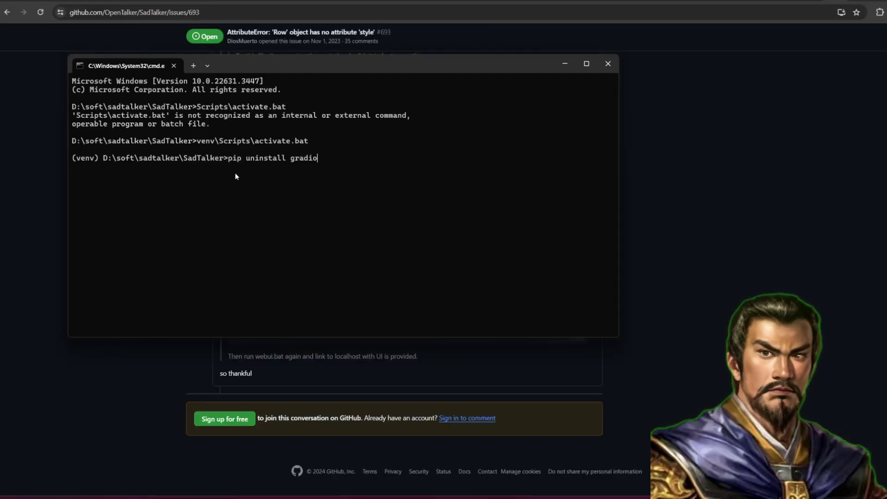
{"action": "key", "text": "Return"}
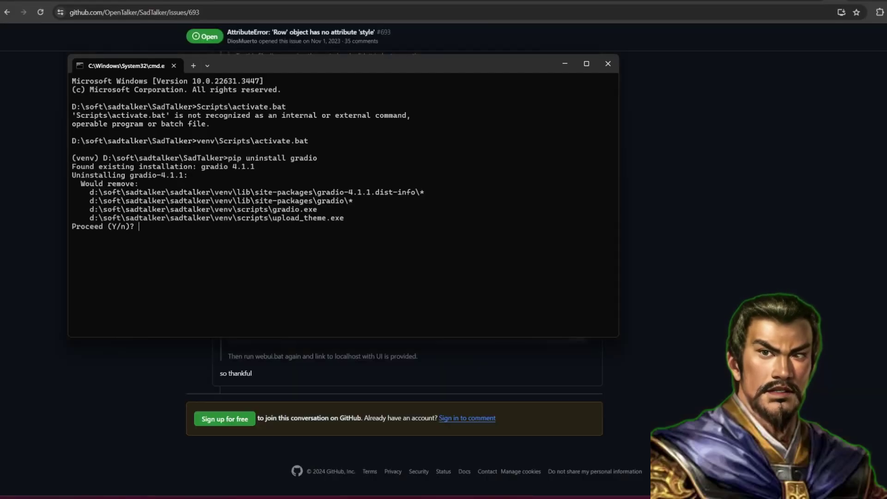
{"action": "type", "text": "y"}
{"action": "key", "text": "Return"}
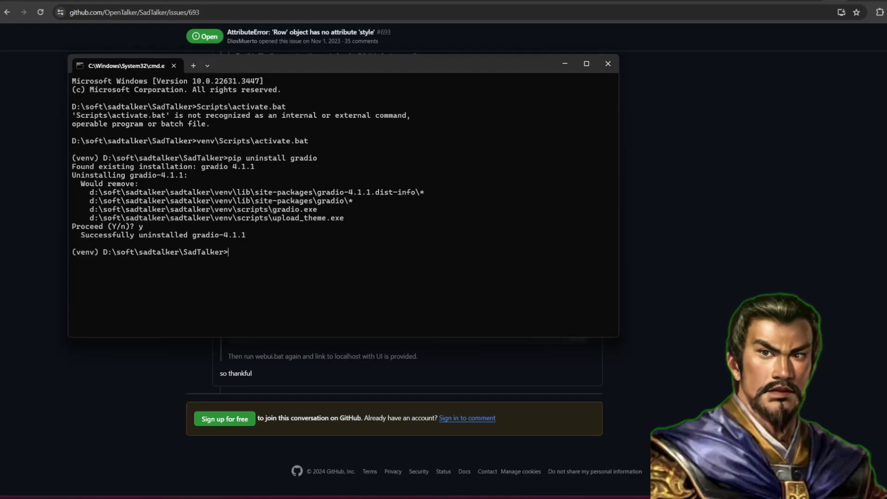
{"action": "type", "text": "venv\\Scripts\\activate.bat"}
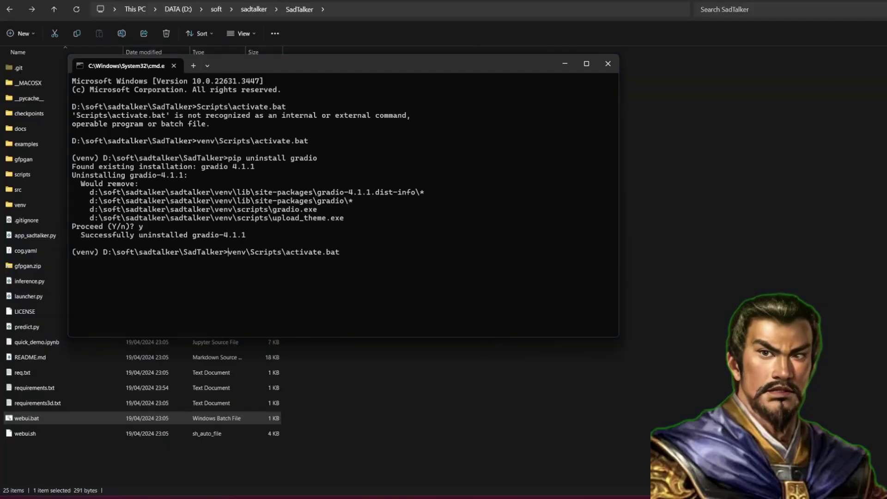
{"action": "key", "text": "Delete"}
{"action": "key", "text": "Delete"}
{"action": "key", "text": "Delete"}
{"action": "key", "text": "Delete"}
{"action": "key", "text": "Delete"}
{"action": "key", "text": "Delete"}
{"action": "key", "text": "Delete"}
{"action": "key", "text": "Delete"}
{"action": "key", "text": "Delete"}
{"action": "key", "text": "Delete"}
{"action": "key", "text": "Delete"}
{"action": "key", "text": "Delete"}
{"action": "key", "text": "Delete"}
{"action": "key", "text": "Delete"}
{"action": "key", "text": "Delete"}
{"action": "key", "text": "Delete"}
{"action": "key", "text": "Delete"}
{"action": "key", "text": "Delete"}
{"action": "key", "text": "Delete"}
{"action": "key", "text": "Delete"}
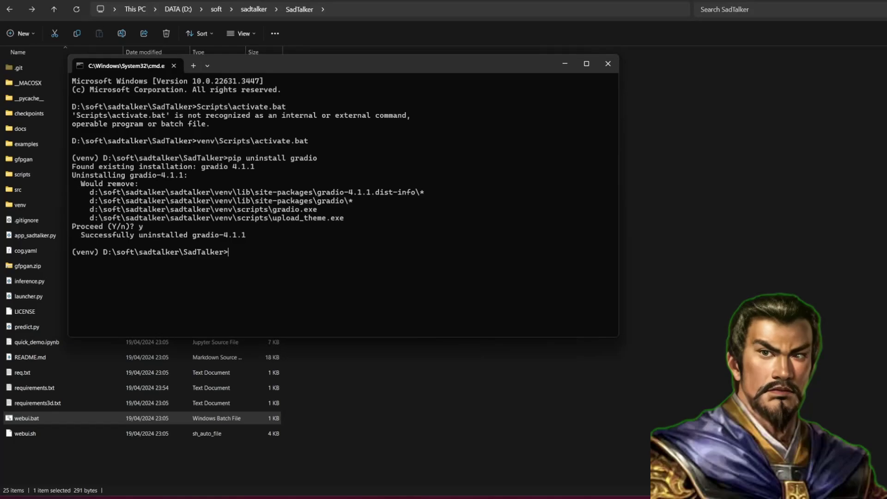
{"action": "type", "text": "pip install gradio==3.41.2"}
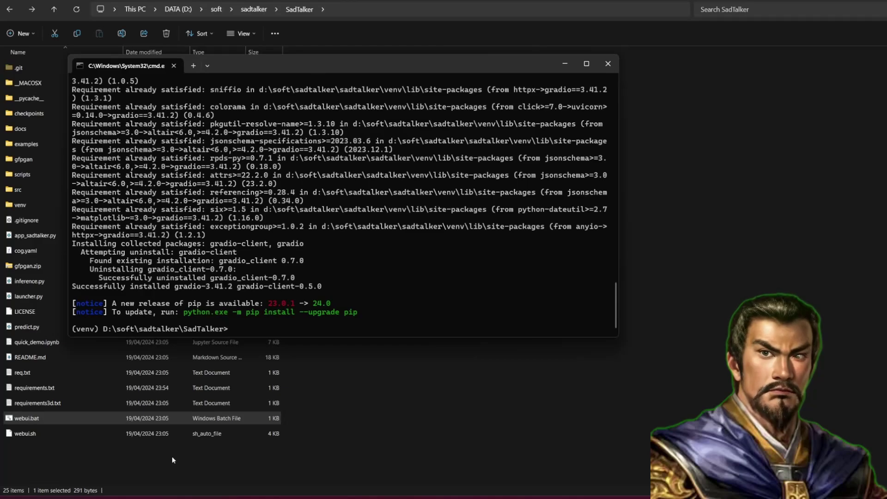
{"action": "double_click", "coordinate": [170, 419]}
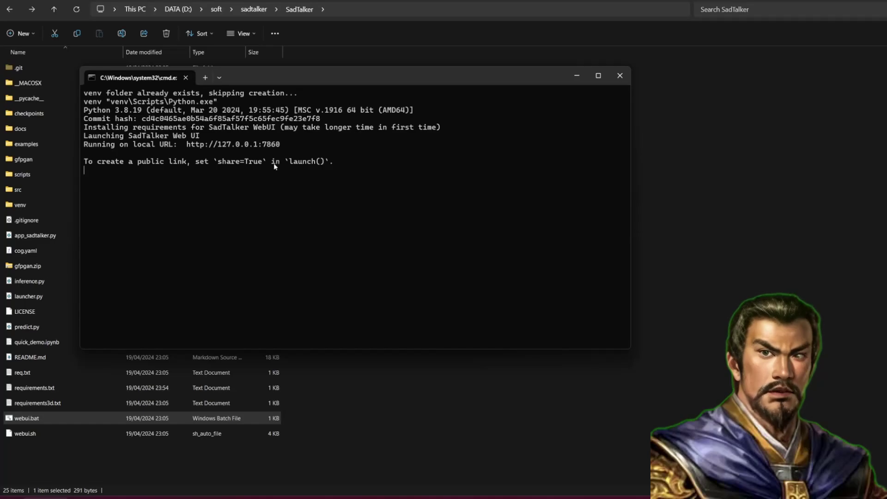
{"action": "left_click", "coordinate": [267, 145], "text": "ctrl"}
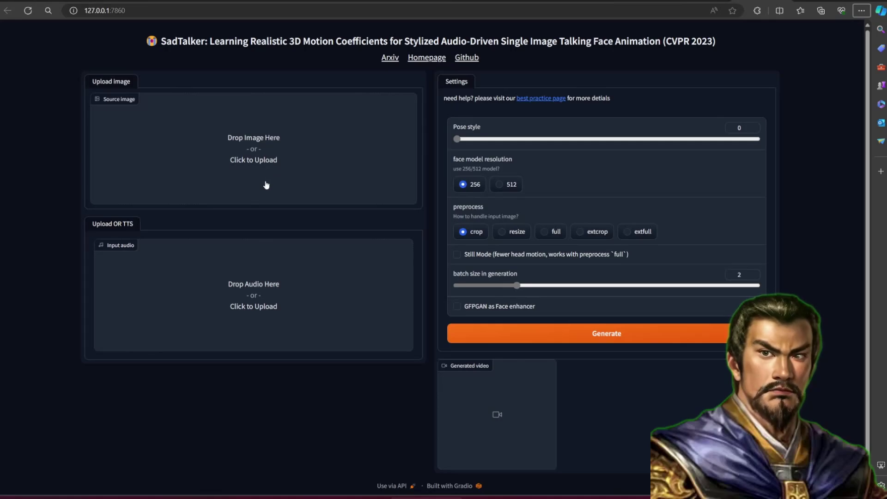
- Load and preview the 19-second audio, choose 512 resolution, full preprocess, GFPGAN enhancer, then generate
{"action": "left_click_drag", "start_coordinate": [266, 185], "coordinate": [210, 277]}
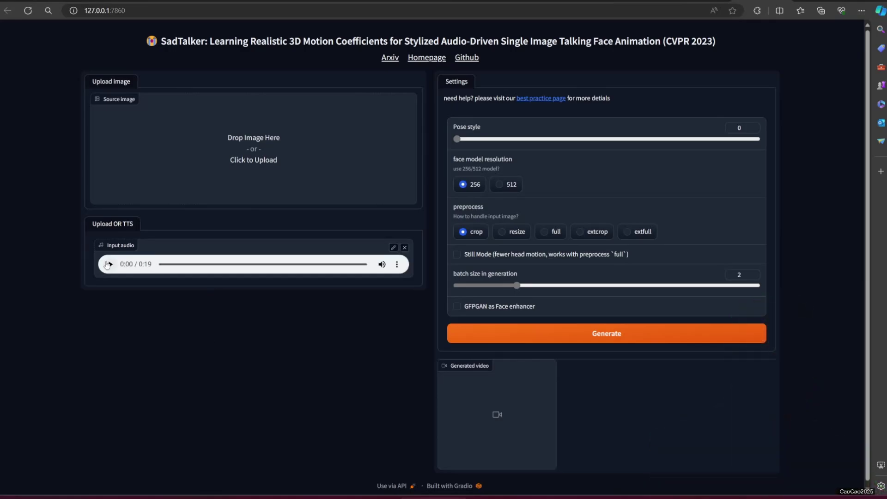
{"action": "left_click", "coordinate": [110, 264]}
{"action": "mouse_move", "coordinate": [381, 269]}
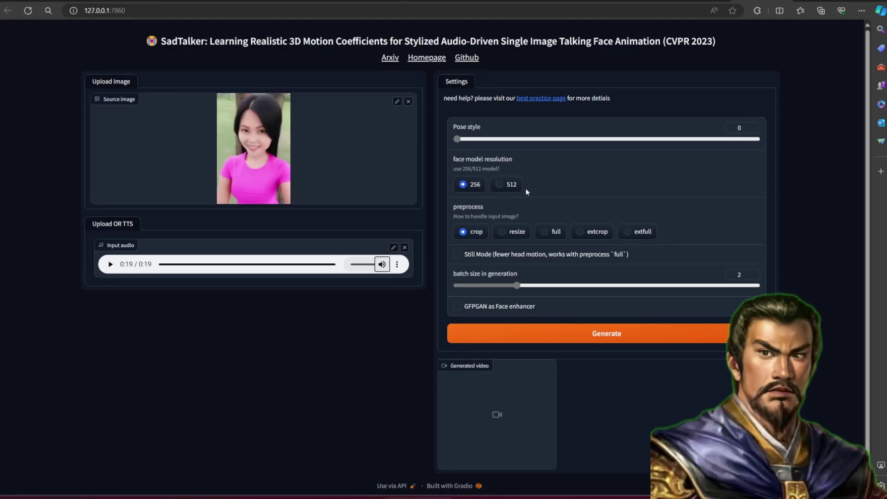
{"action": "left_click", "coordinate": [510, 184]}
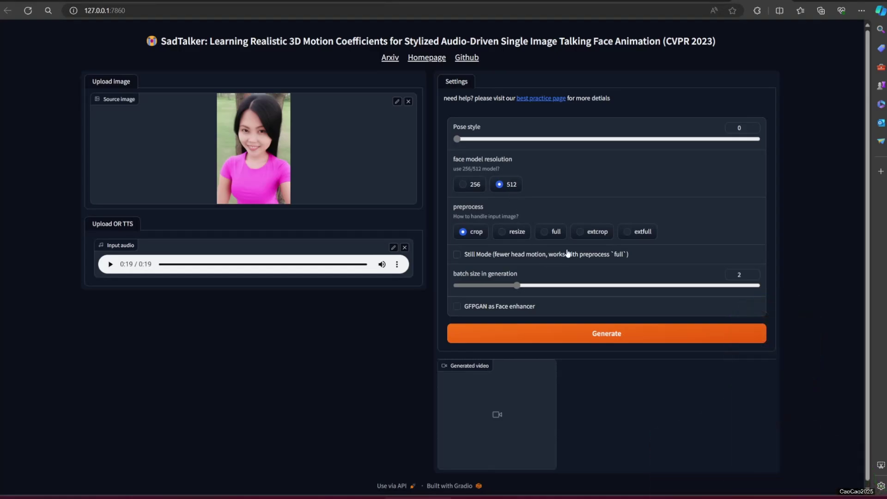
{"action": "left_click", "coordinate": [555, 237]}
{"action": "left_click", "coordinate": [457, 306]}
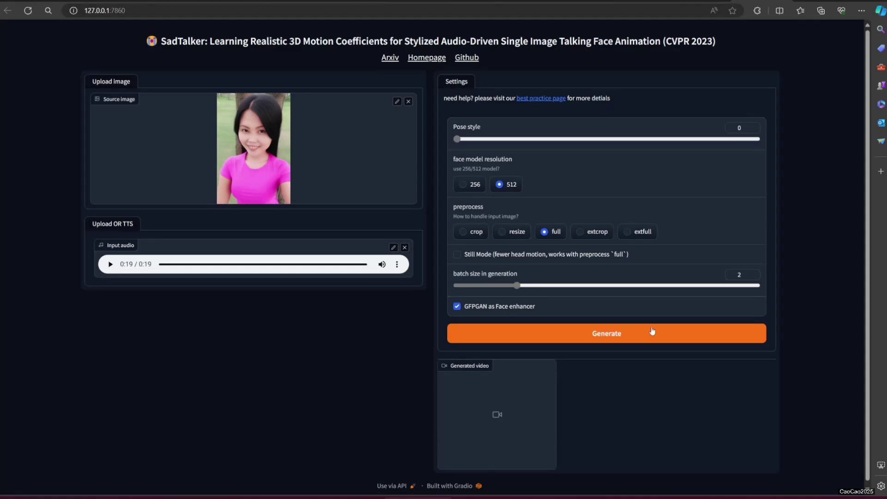
{"action": "left_click", "coordinate": [652, 331]}
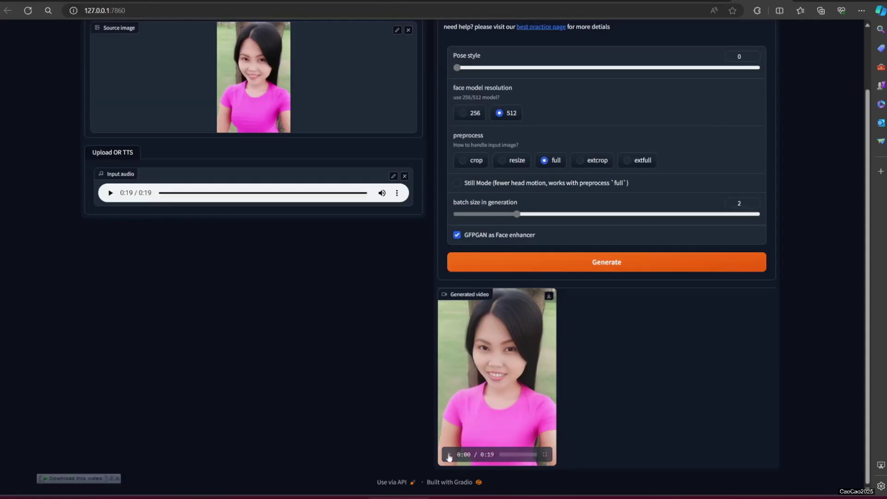
- Play the woman's generated 19-second talking video in full screen
{"action": "left_click", "coordinate": [449, 455]}
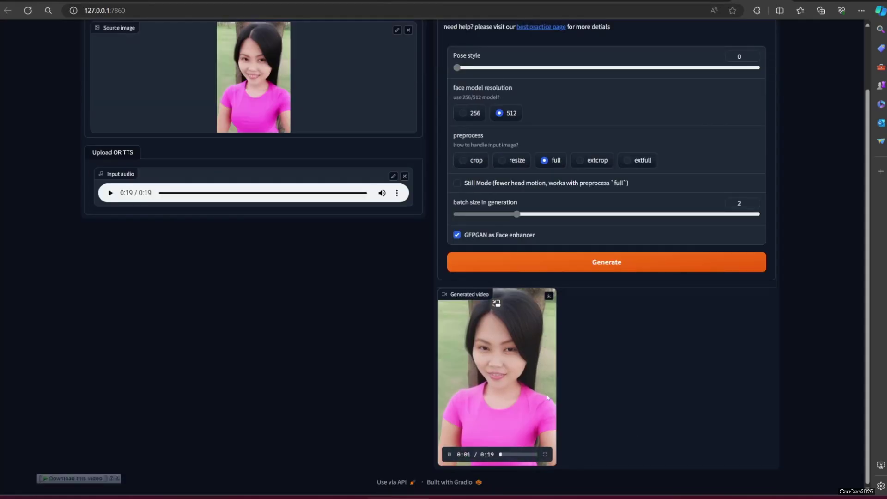
{"action": "left_click", "coordinate": [543, 455]}
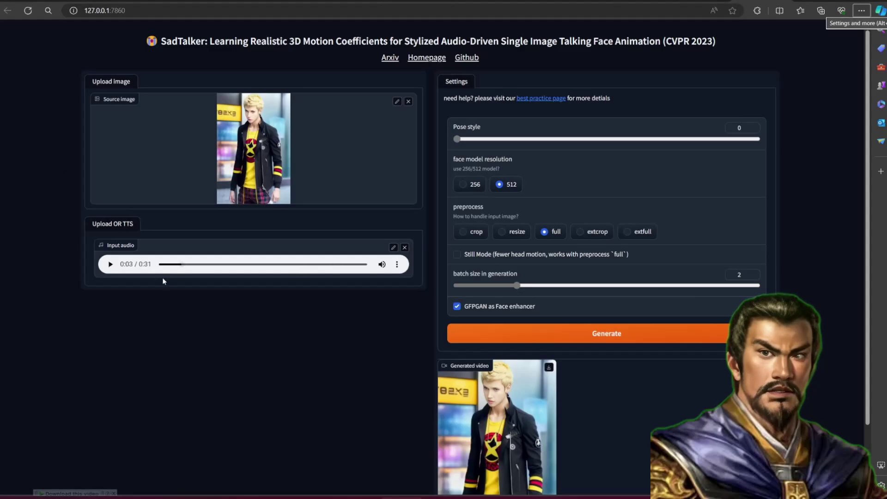
- Watch the blond man's 31-second talking video in full screen
{"action": "scroll", "coordinate": [420, 364], "scroll_direction": "down", "scroll_amount": 2}
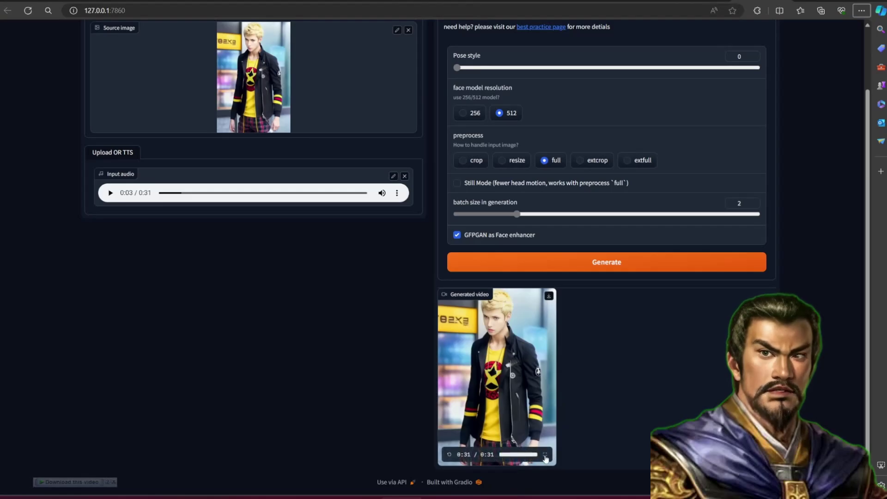
{"action": "left_click", "coordinate": [545, 455]}
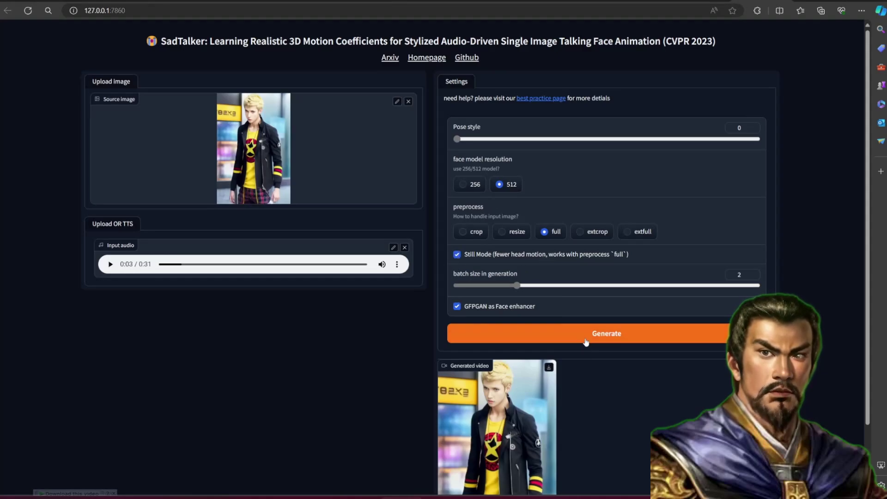
- Start Still Mode generation and bring the new 31-second clip's player into view
{"action": "left_click", "coordinate": [585, 341]}
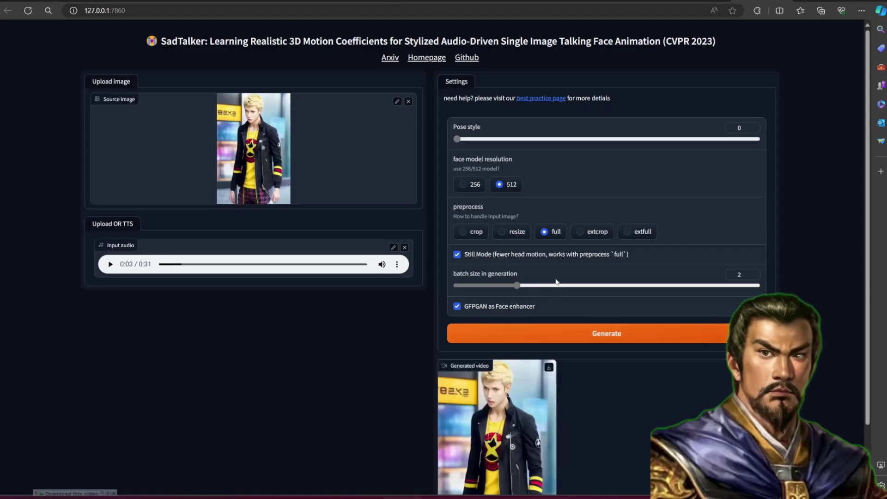
{"action": "scroll", "coordinate": [556, 281], "scroll_direction": "down", "scroll_amount": 2}
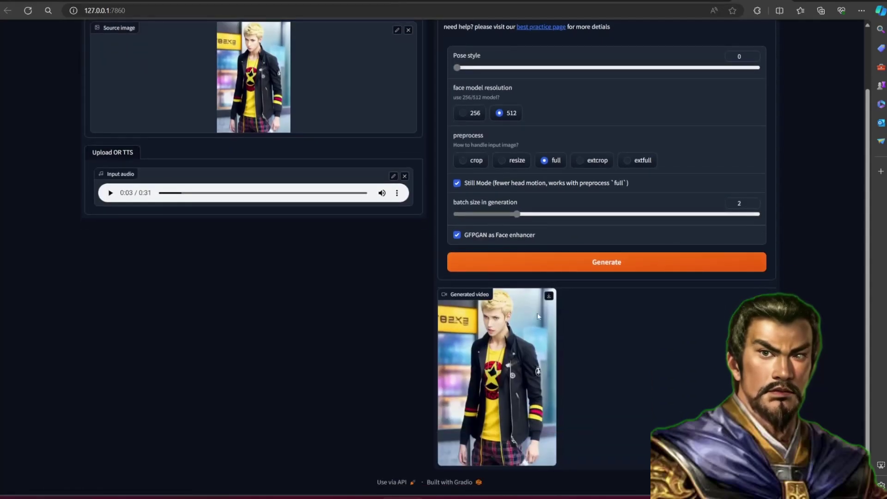
{"action": "mouse_move", "coordinate": [546, 454]}
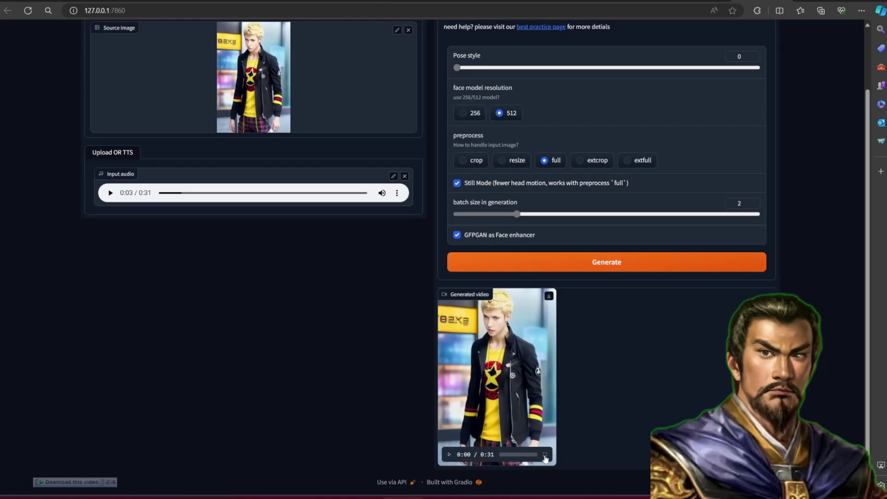